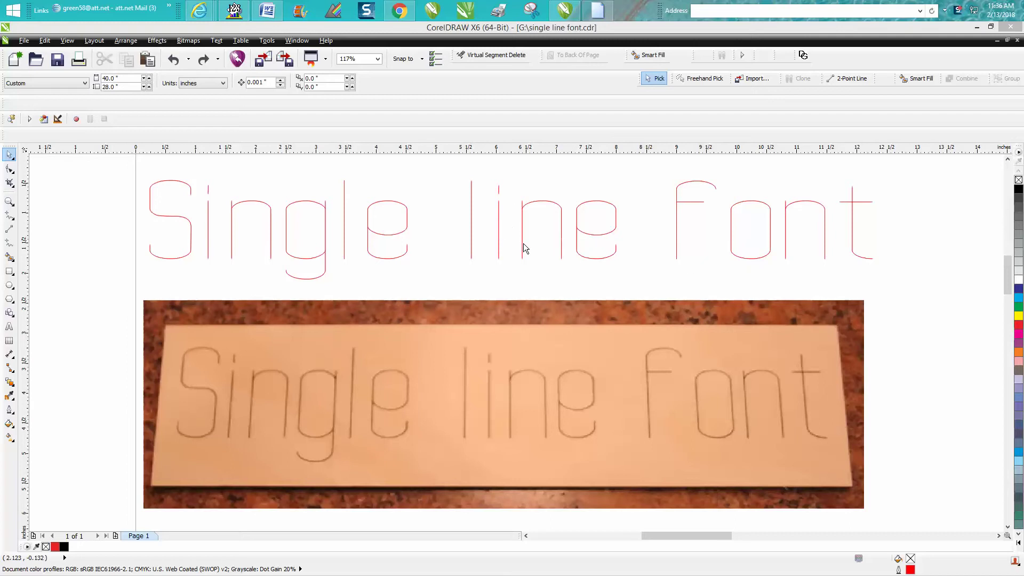
Step: Select and then deselect the 'Single line font' text curve, and zoom out the view
left_click(326, 230)
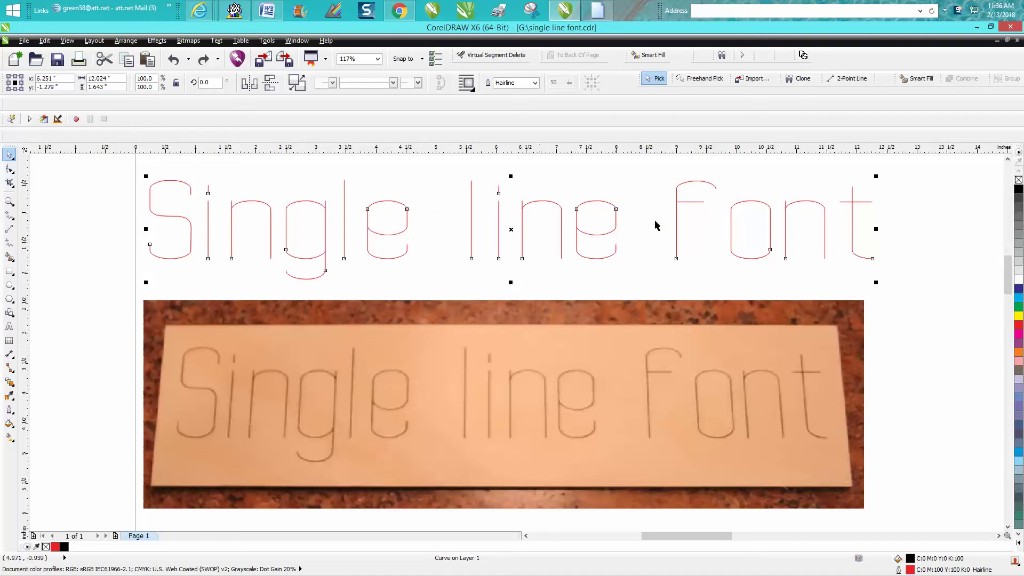
left_click(538, 169)
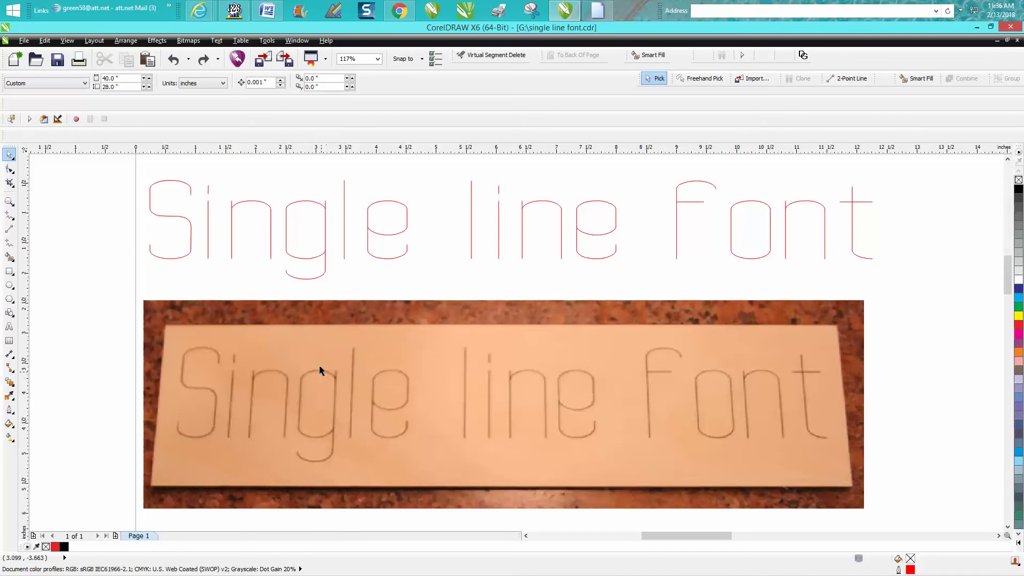
scroll(320, 370, "down", 2)
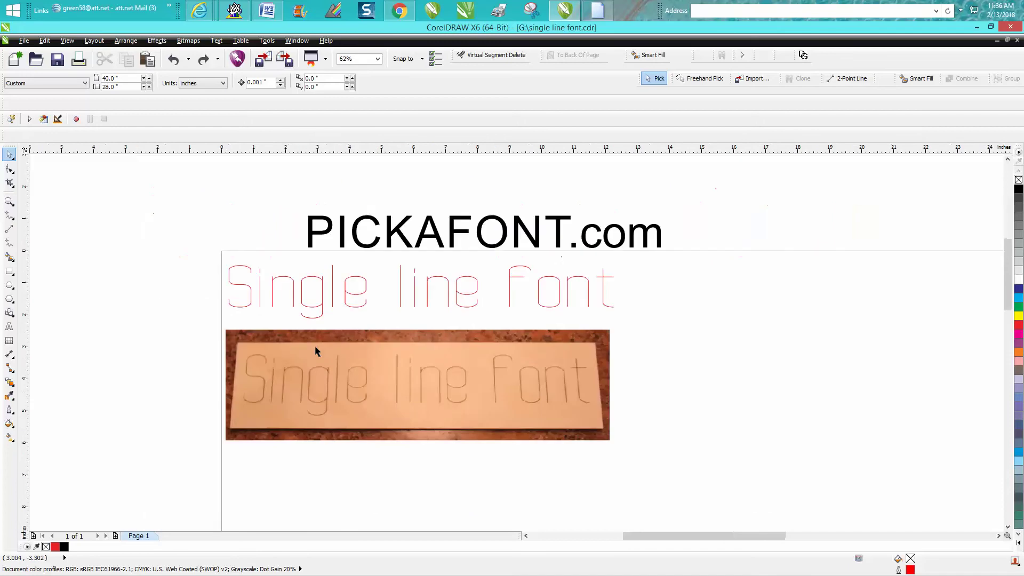
Step: Move the PICKAFONT.com label up and left, then bring up the Pickafont CNC search in Chrome
left_click(371, 246)
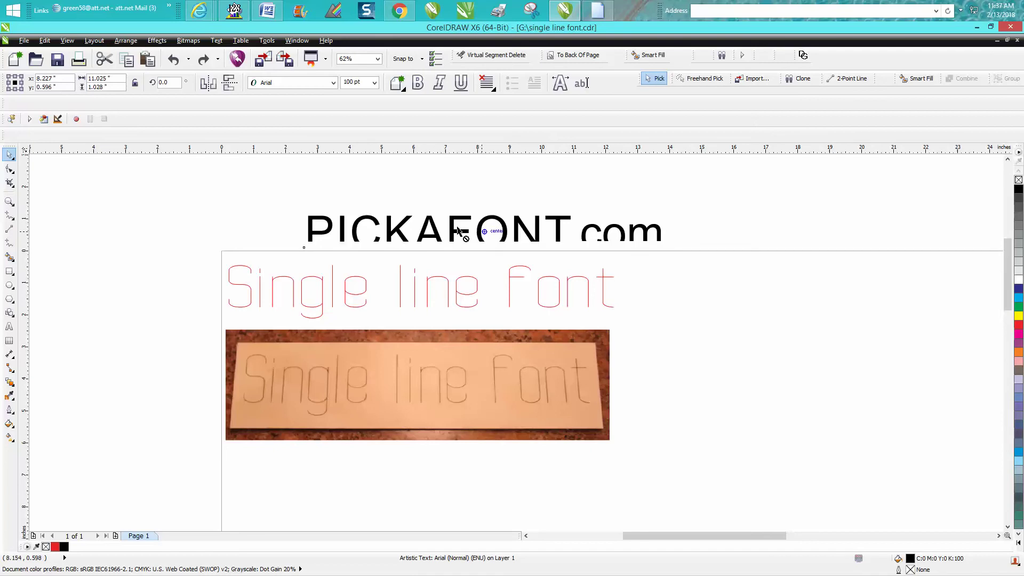
left_click_drag(482, 232, 419, 219)
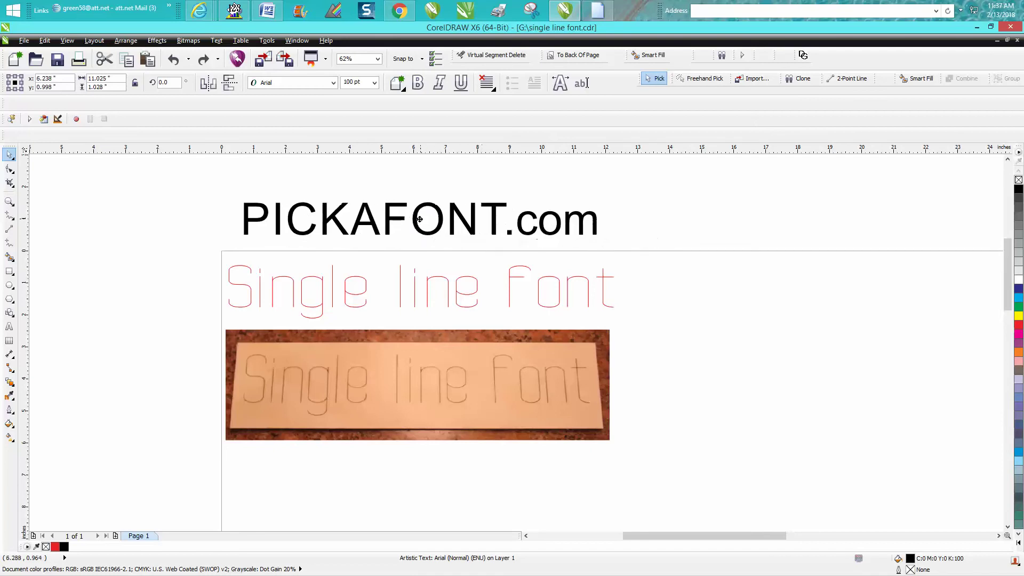
left_click(403, 15)
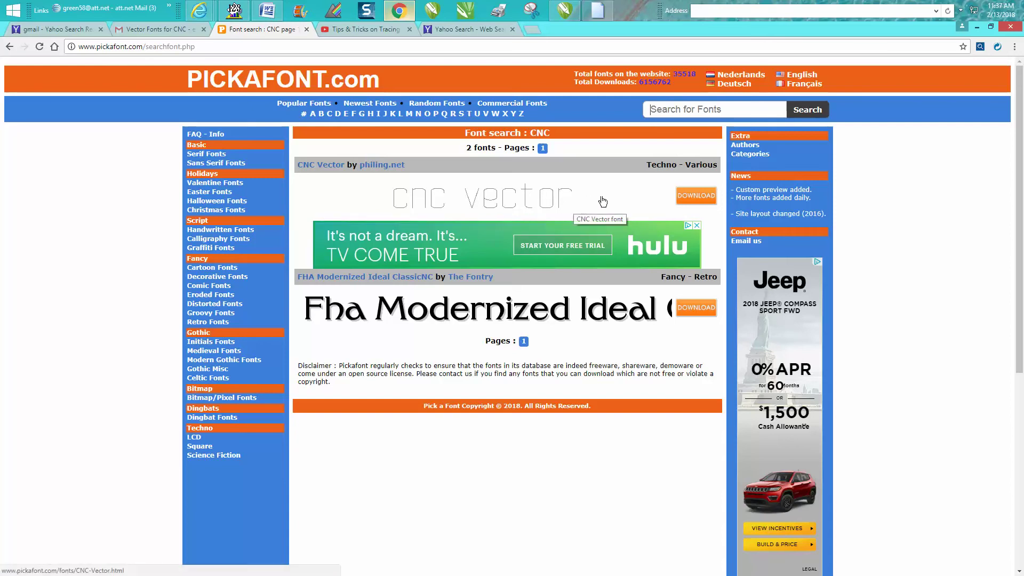
Step: Close the video ad below CNC Vector and browse the Cartoon Fonts category
left_click(696, 226)
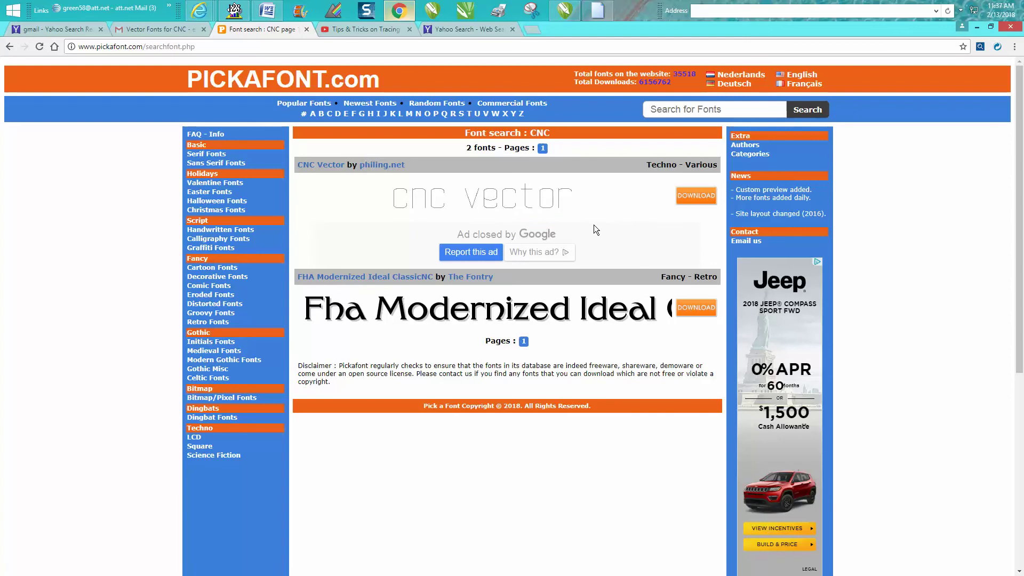
left_click(230, 270)
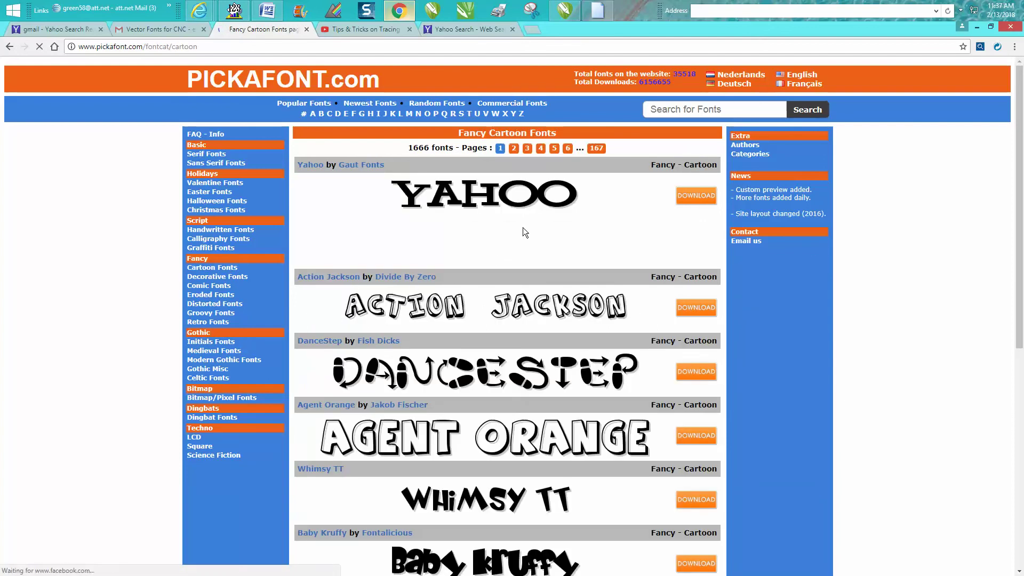
scroll(607, 240, "down", 8)
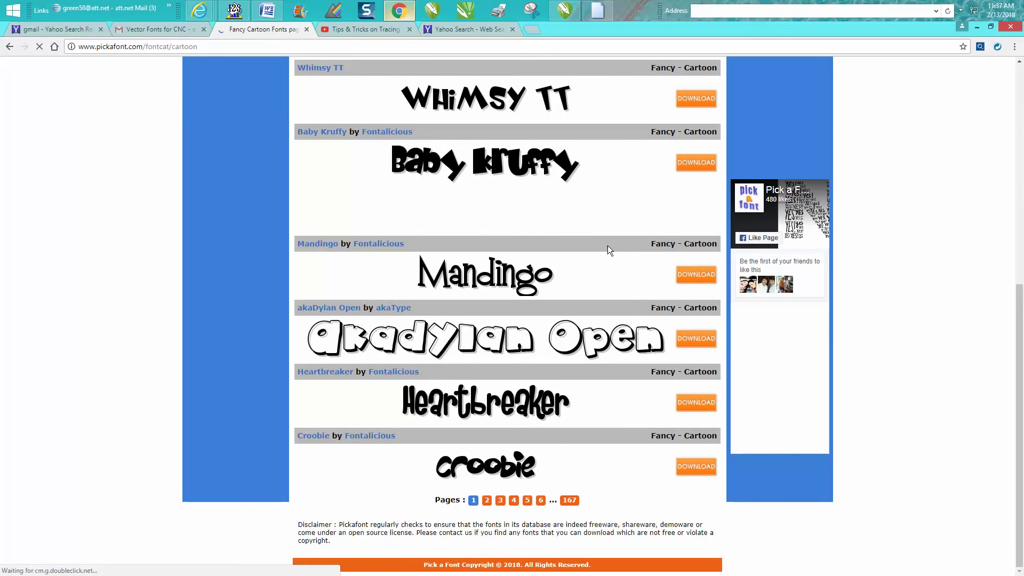
scroll(607, 246, "up", 2)
scroll(607, 245, "up", 6)
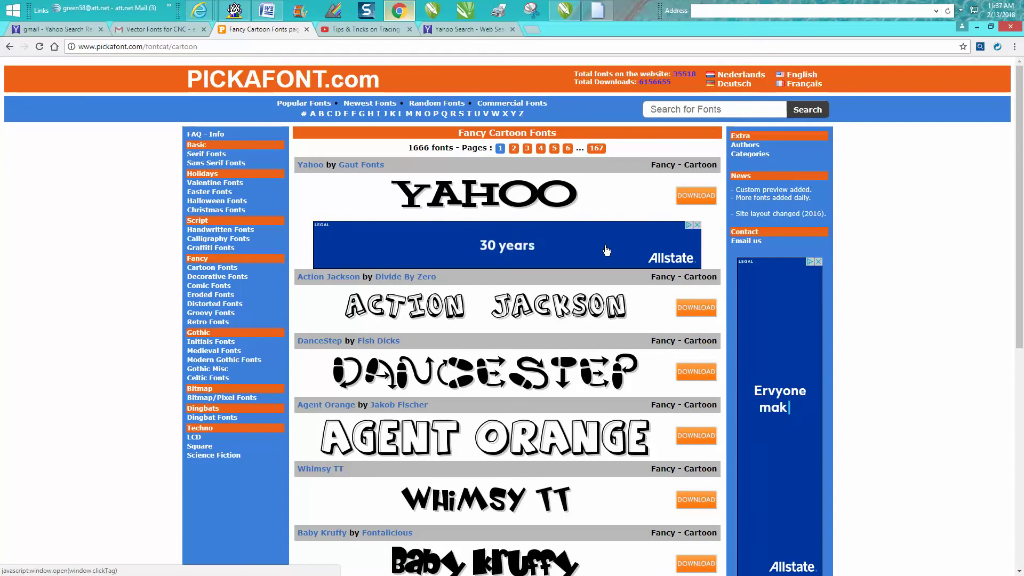
Step: Close the banner ads under Yahoo and Baby Kruffy, then go to Techno Square fonts
left_click(696, 225)
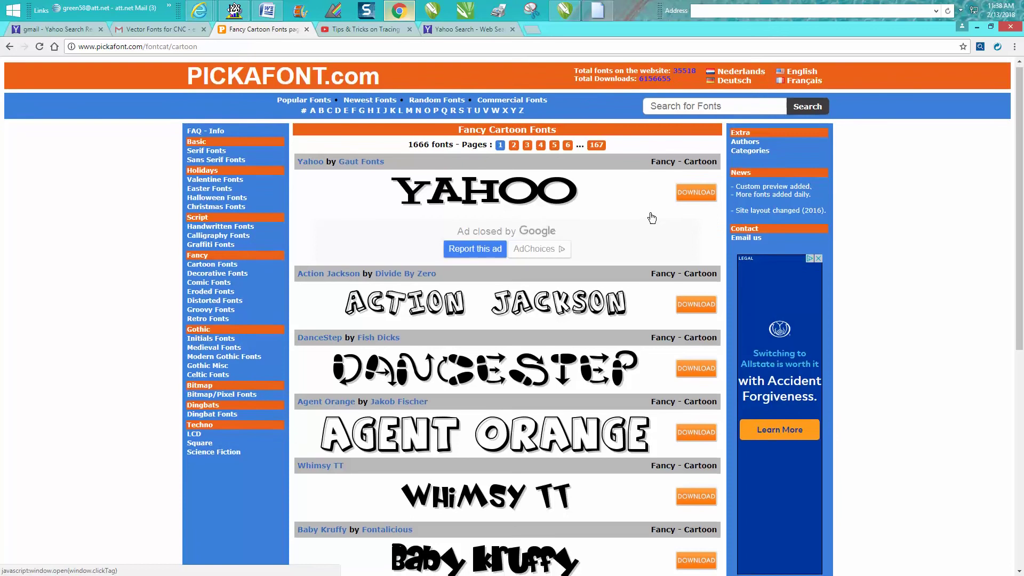
scroll(401, 260, "down", 4)
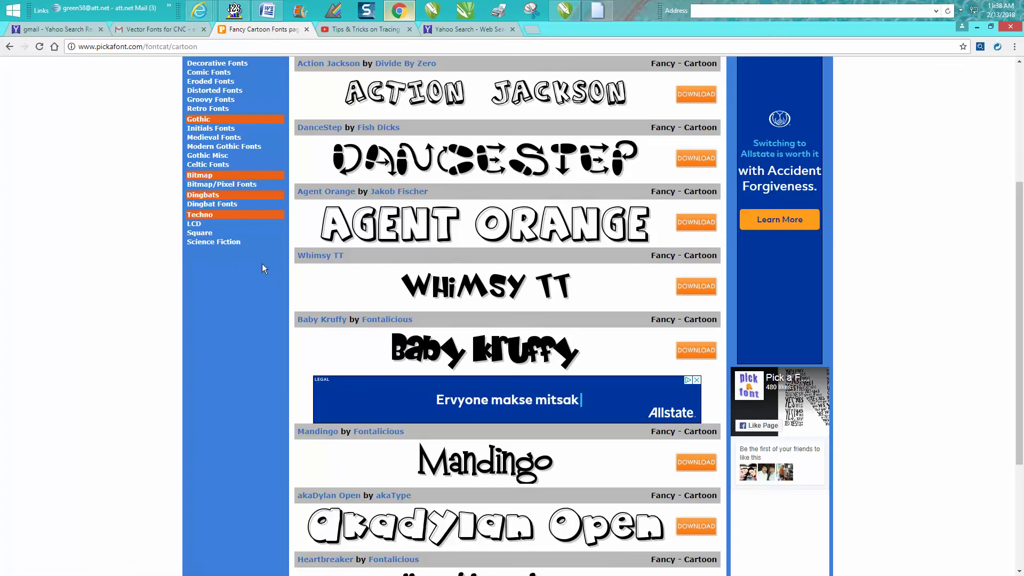
left_click(696, 380)
scroll(271, 251, "up", 2)
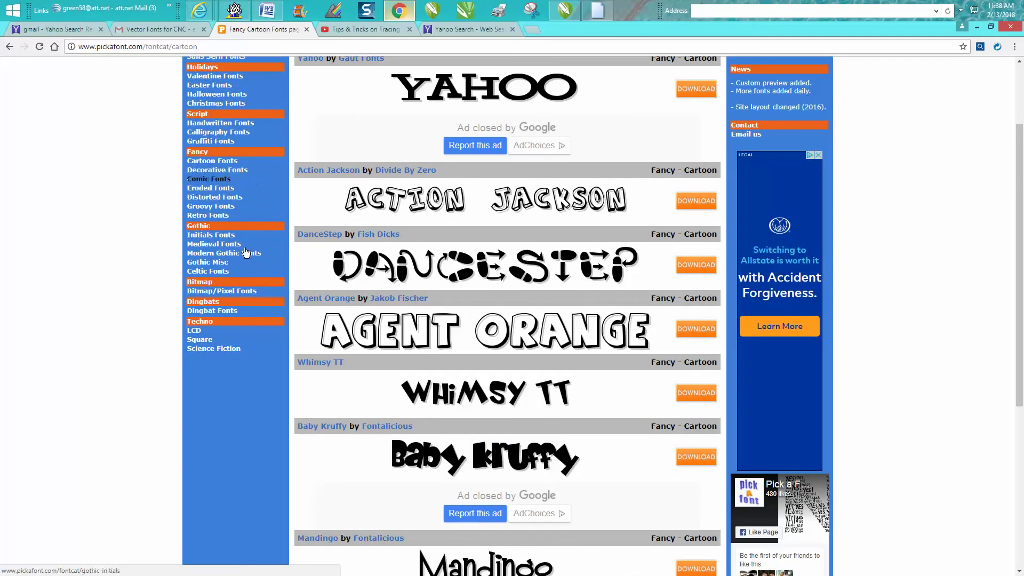
left_click(200, 340)
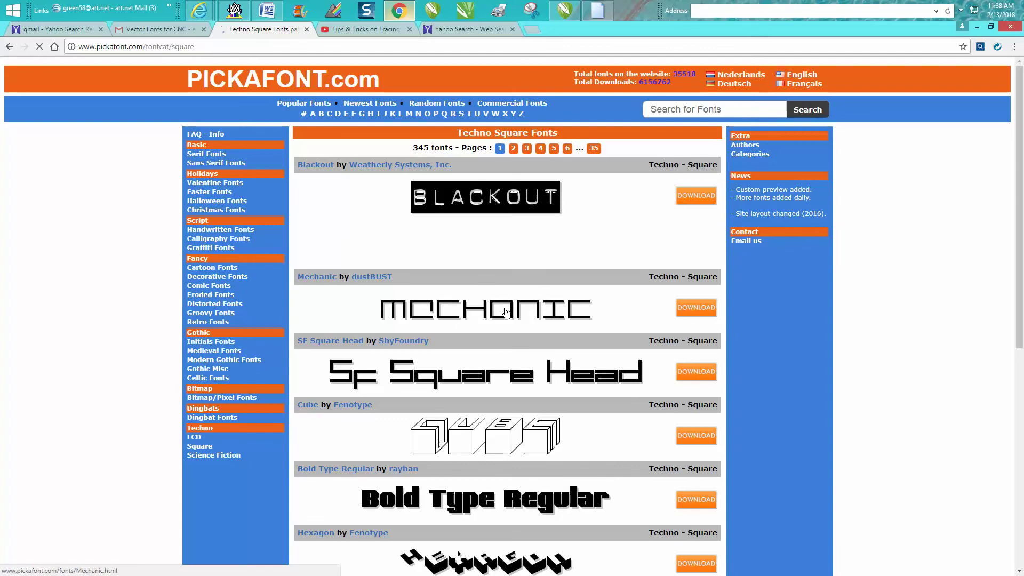
Step: Scroll through the Techno Square Fonts list and back up
scroll(512, 309, "down", 3)
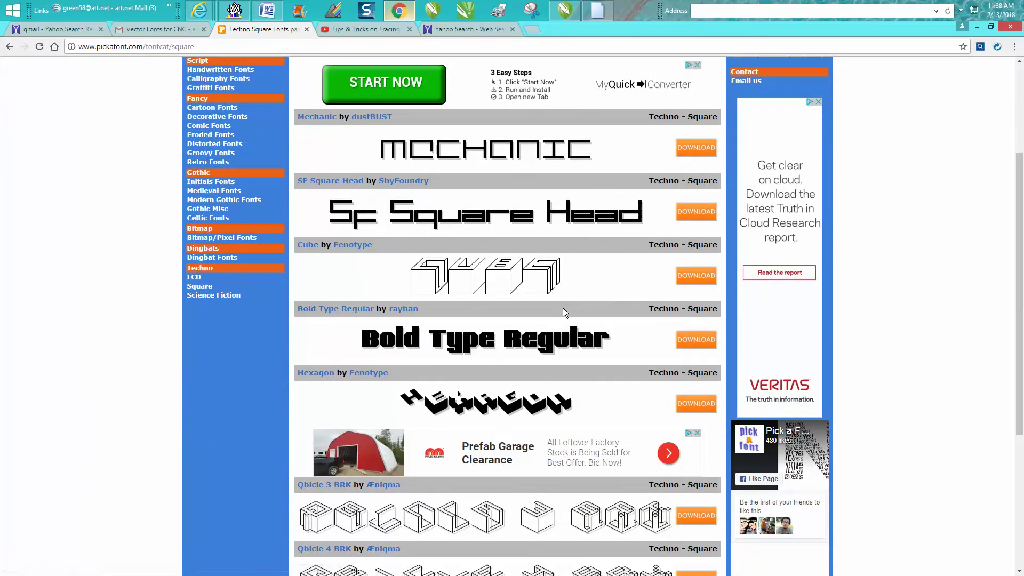
scroll(553, 368, "down", 2)
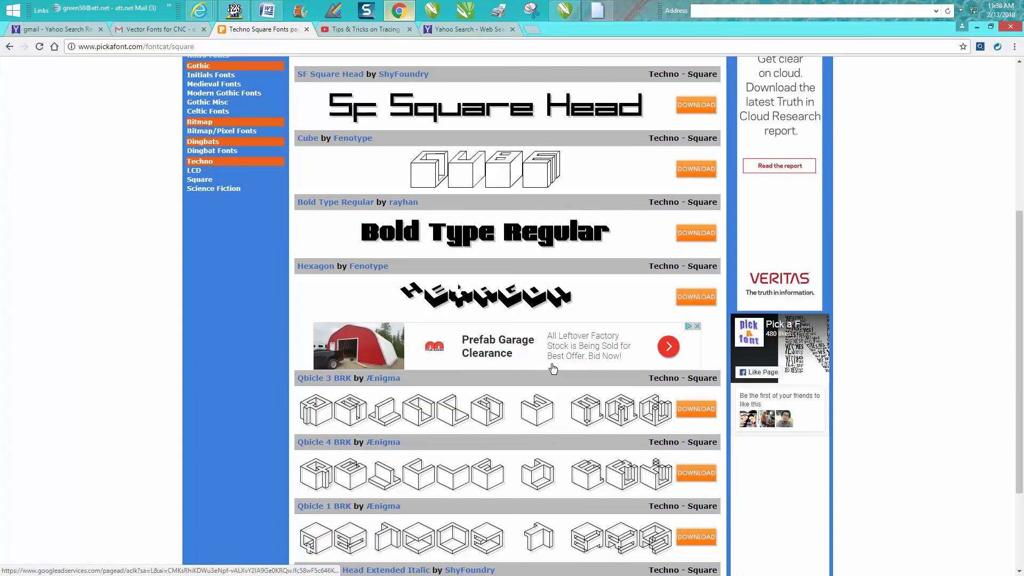
scroll(540, 400, "down", 3)
scroll(507, 372, "up", 2)
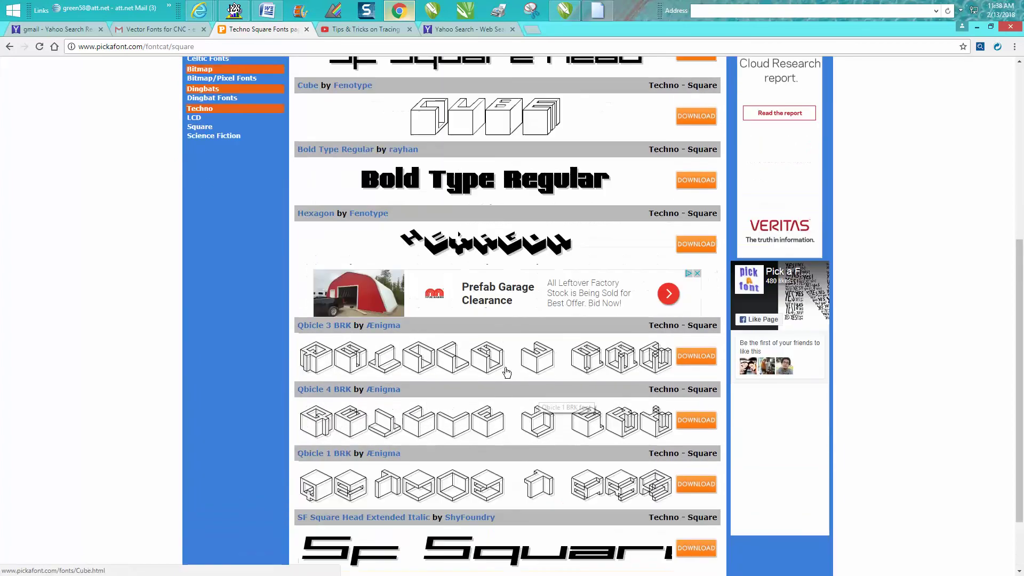
scroll(507, 372, "up", 5)
Step: Open the Handwritten Fonts category and skim its list
left_click(254, 149)
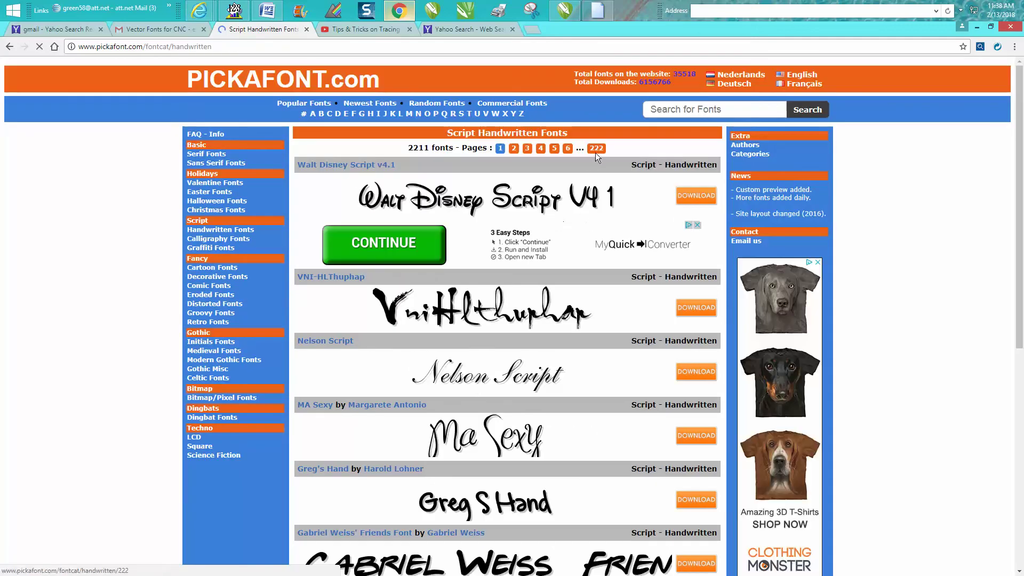
scroll(612, 239, "down", 3)
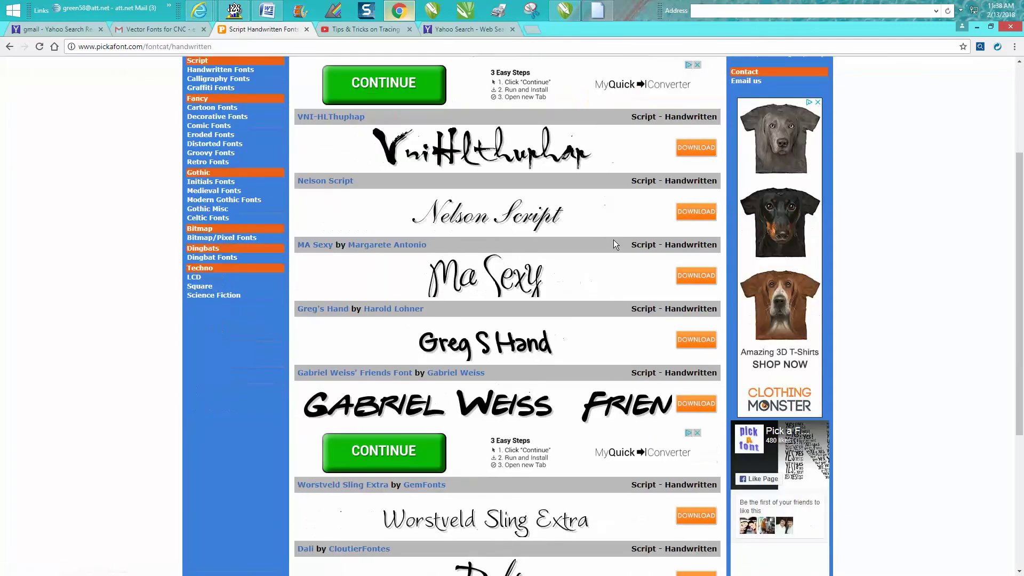
scroll(614, 244, "up", 3)
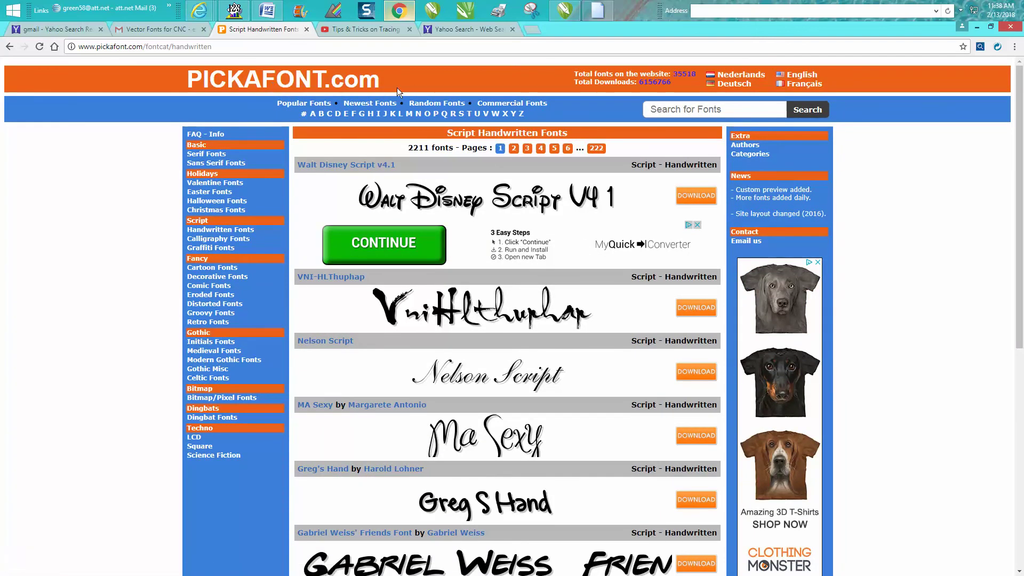
Step: Search Pickafont for 'cnc' fonts from the Search for Fonts box
left_click(696, 110)
type("cnc")
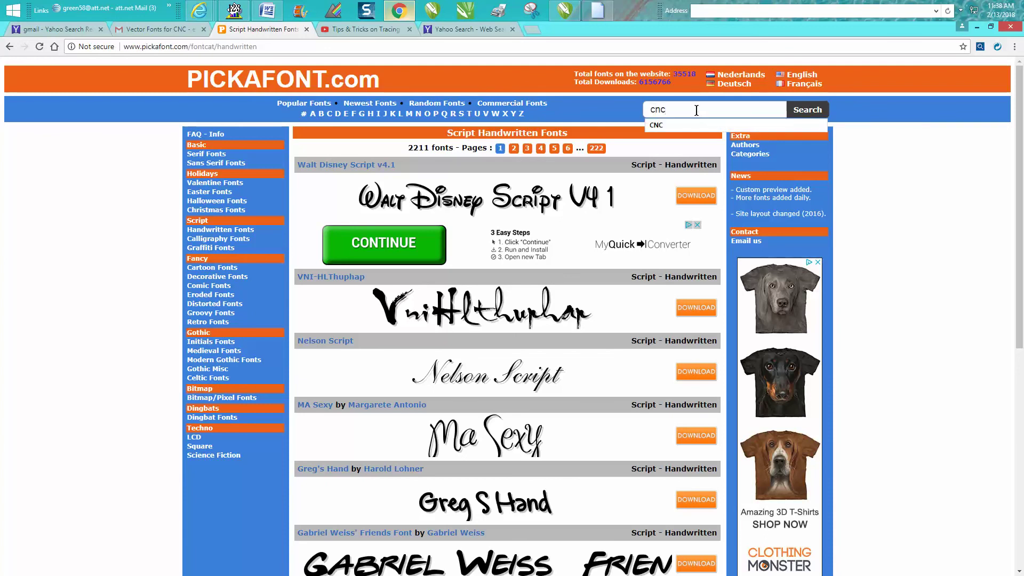
key("Return")
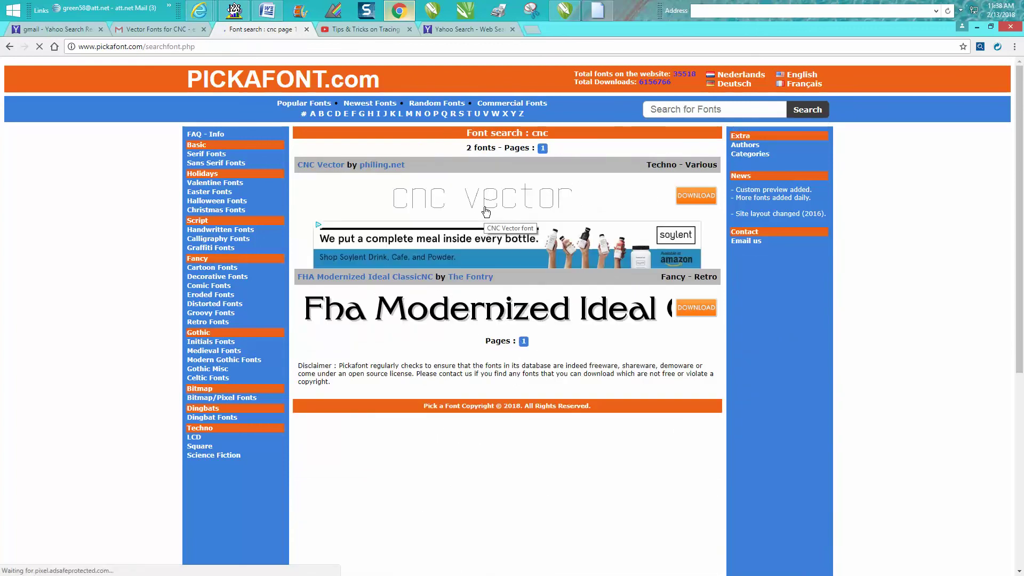
Step: Return to CorelDRAW, deselect the PICKAFONT.com label and zoom in on the engraved photo
left_click(573, 12)
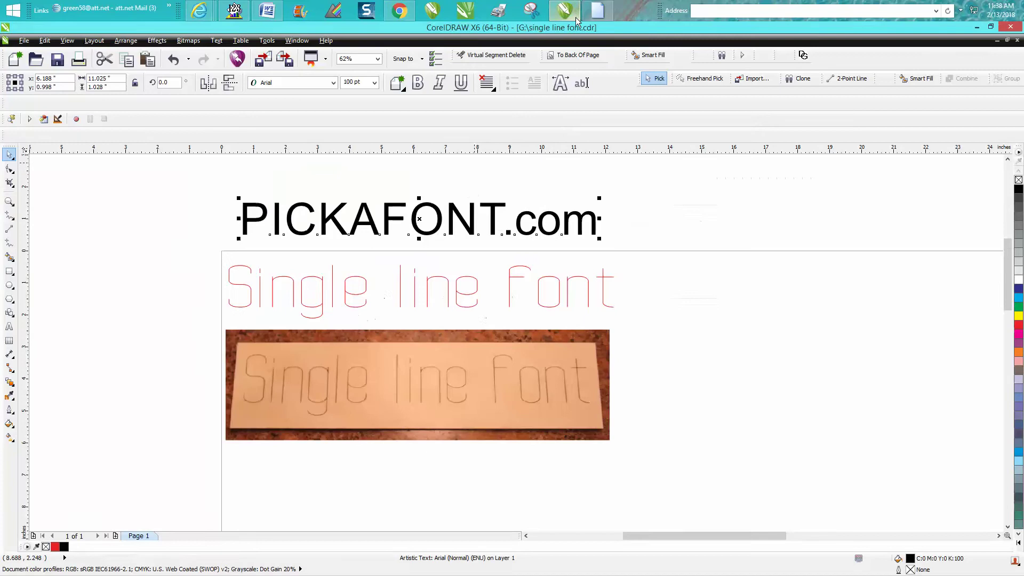
left_click(587, 210)
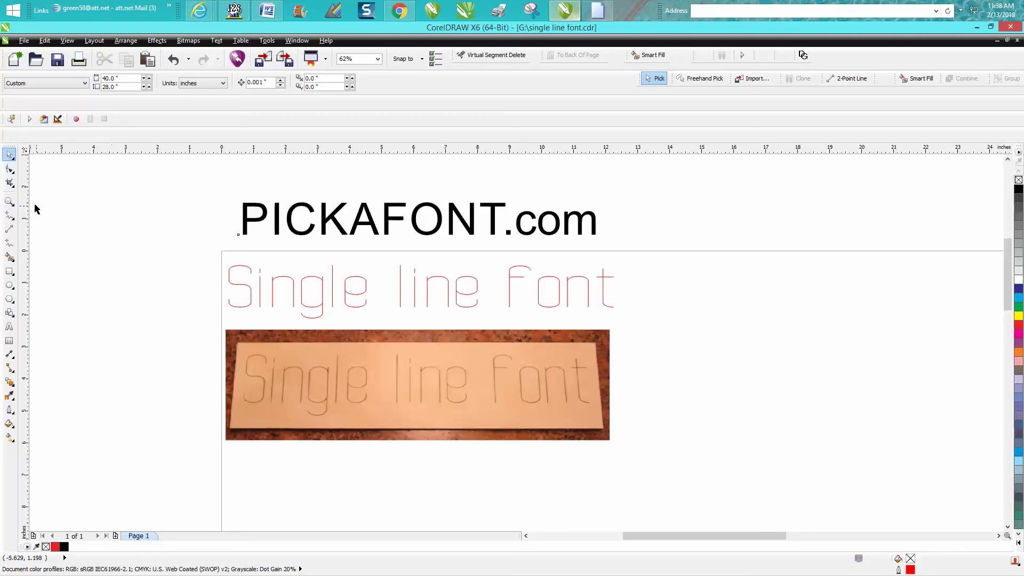
left_click(10, 202)
left_click_drag(220, 324, 639, 479)
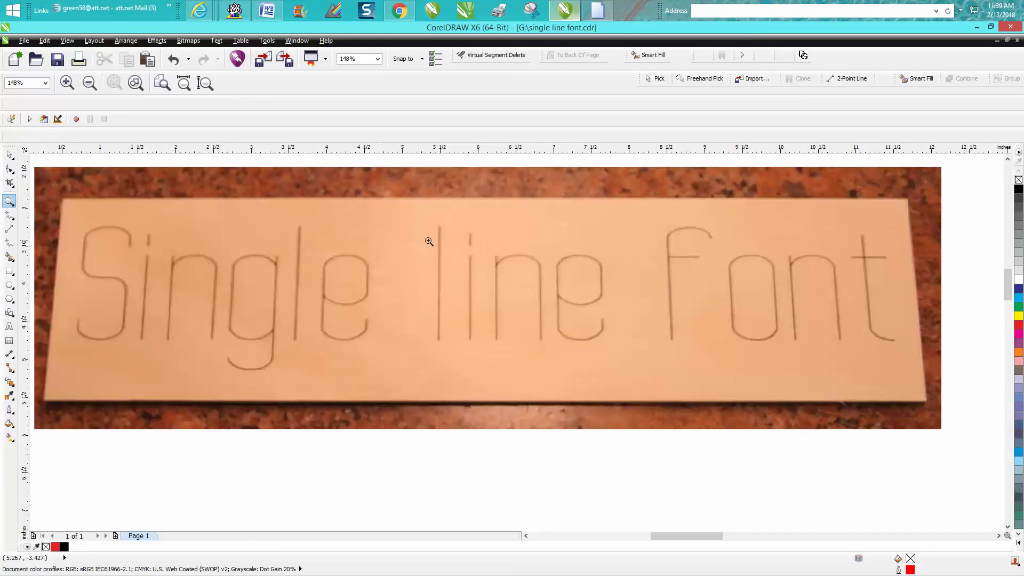
Step: Zoom back out to the full page, then zoom to fill the view with the film-strip logo
right_click(377, 252)
right_click(393, 253)
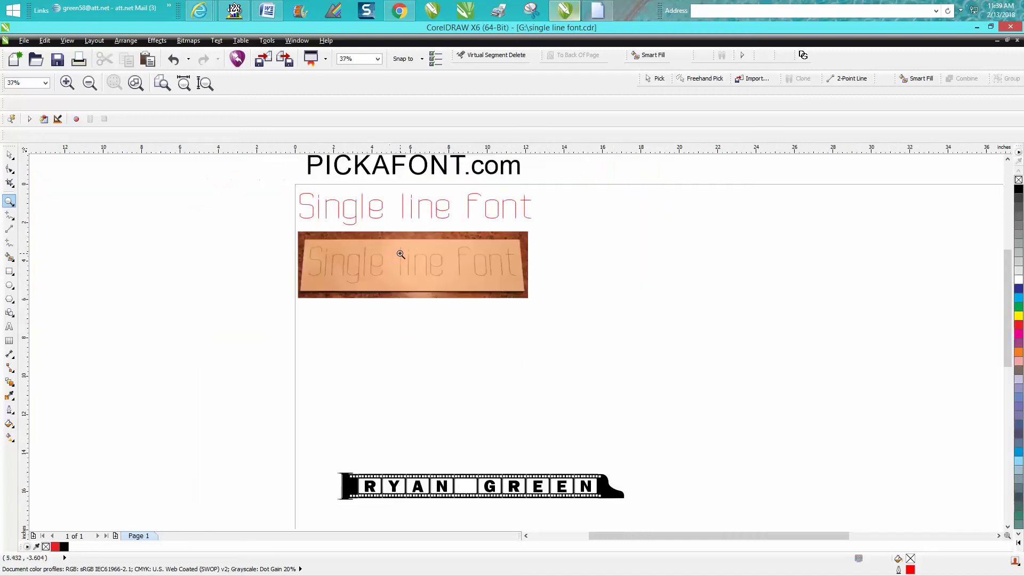
right_click(403, 256)
right_click(403, 256)
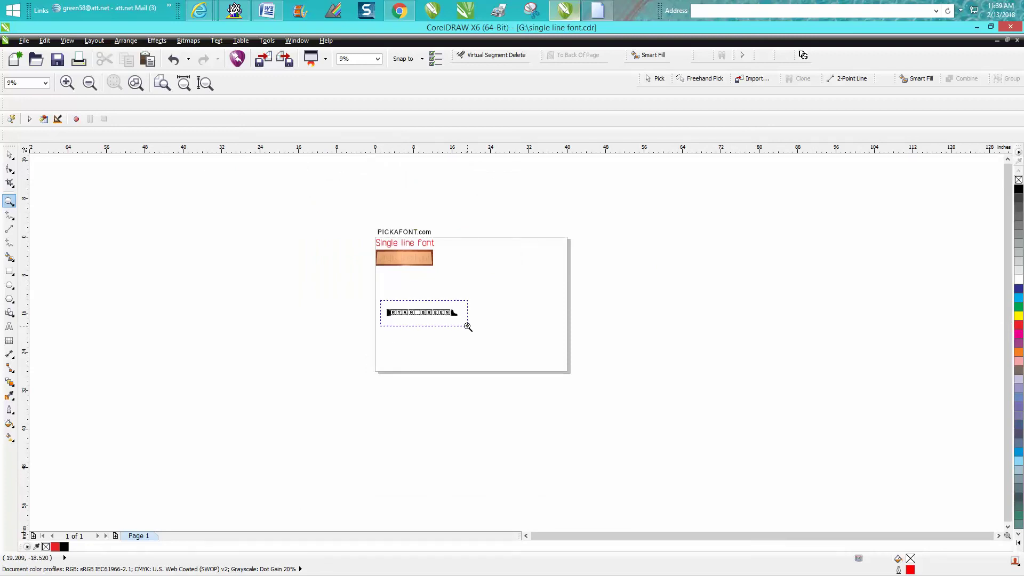
key("shift+F2")
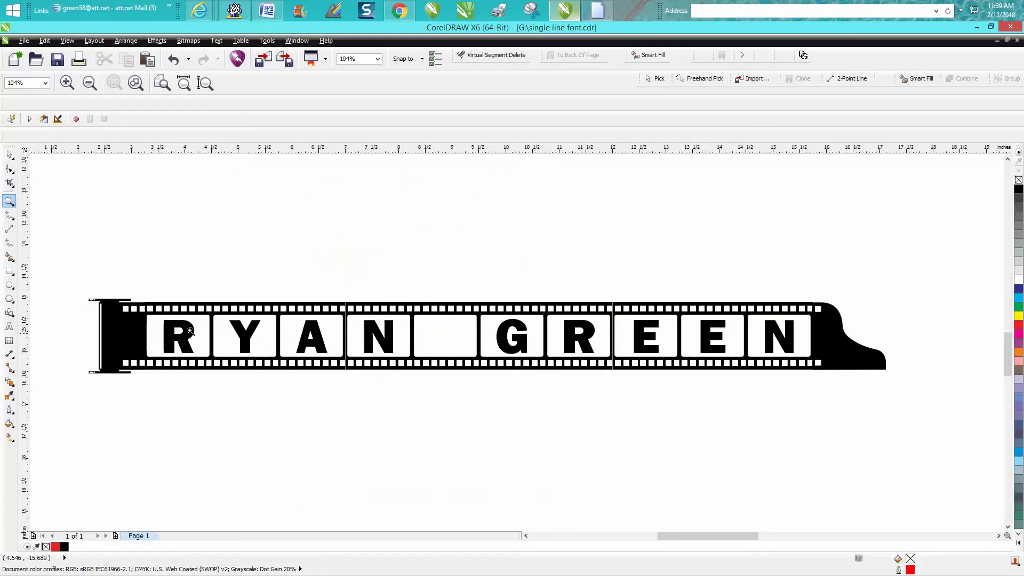